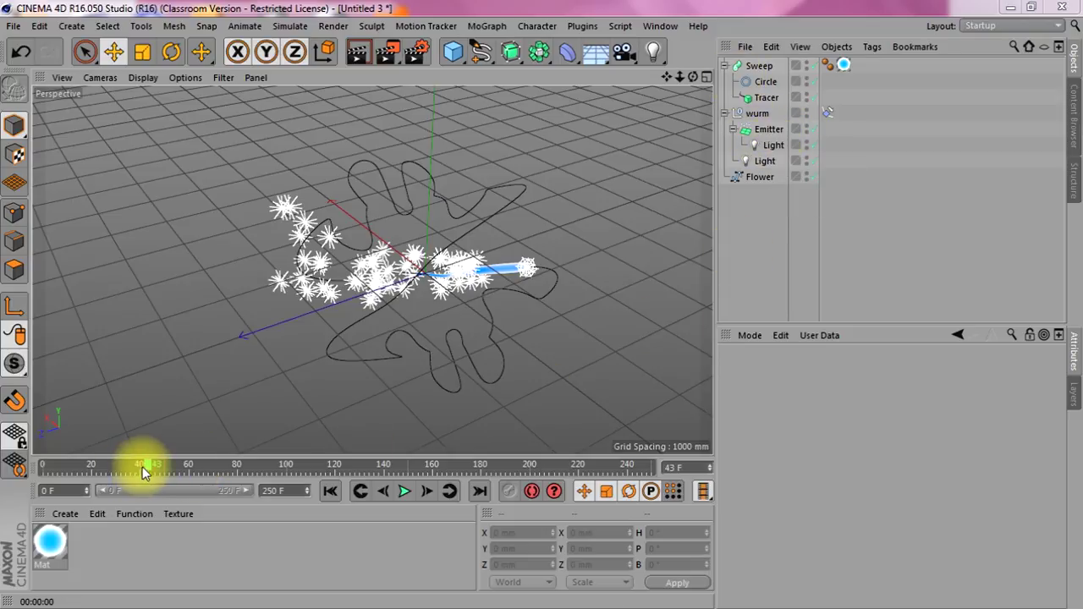
Scrub through the Flower spline particle animation, then rewind it to frame 0.
drag(142, 472, 215, 470)
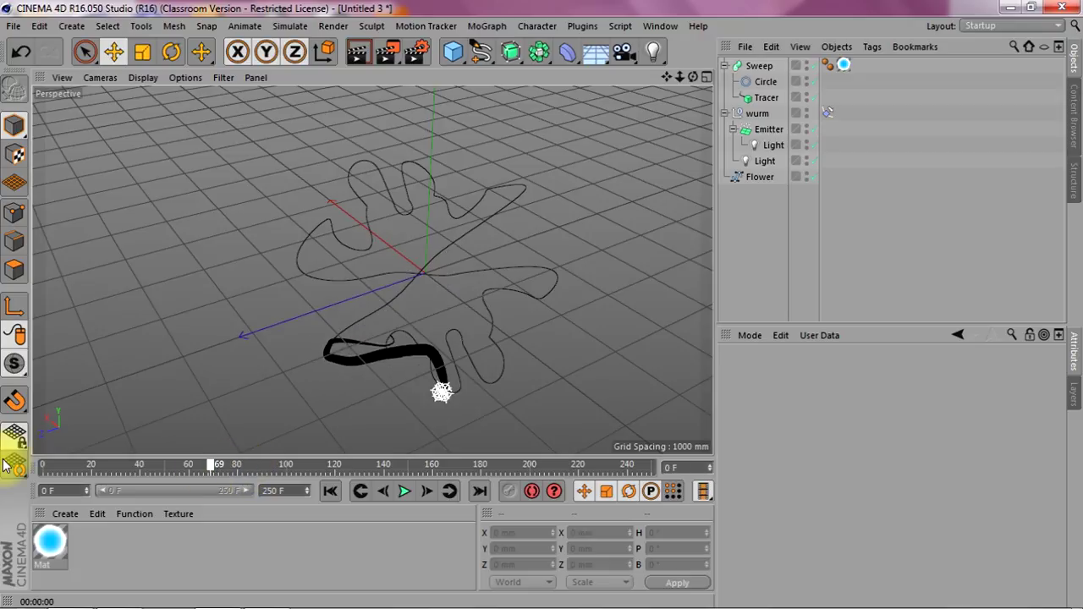
key(shift+f)
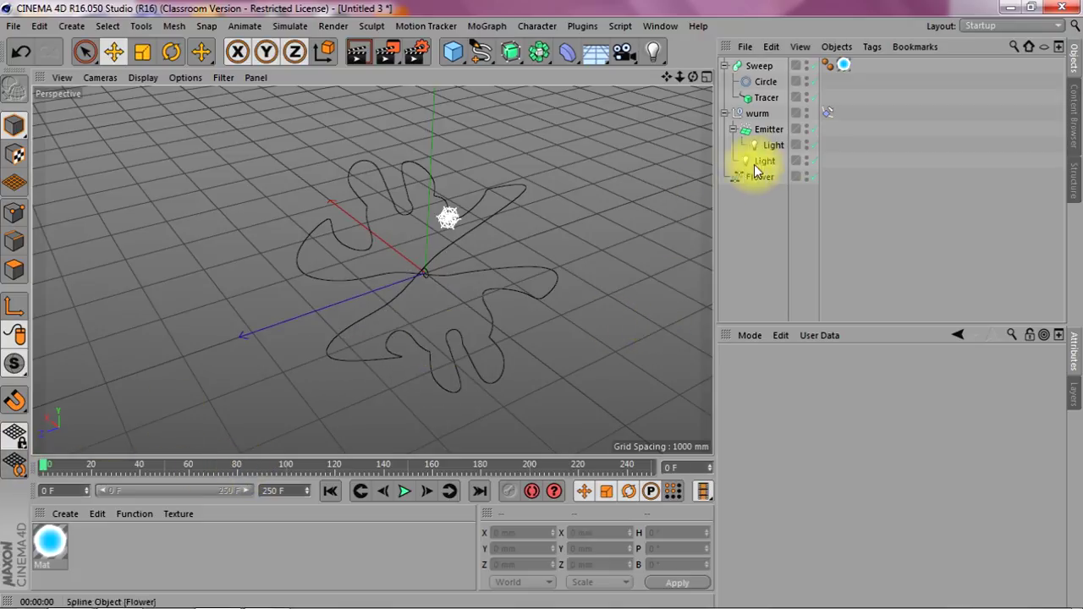
In the Timeline, inspect the emitter Light's FX Glow Brightness key at frame 12 (0 %), then close it.
click(776, 145)
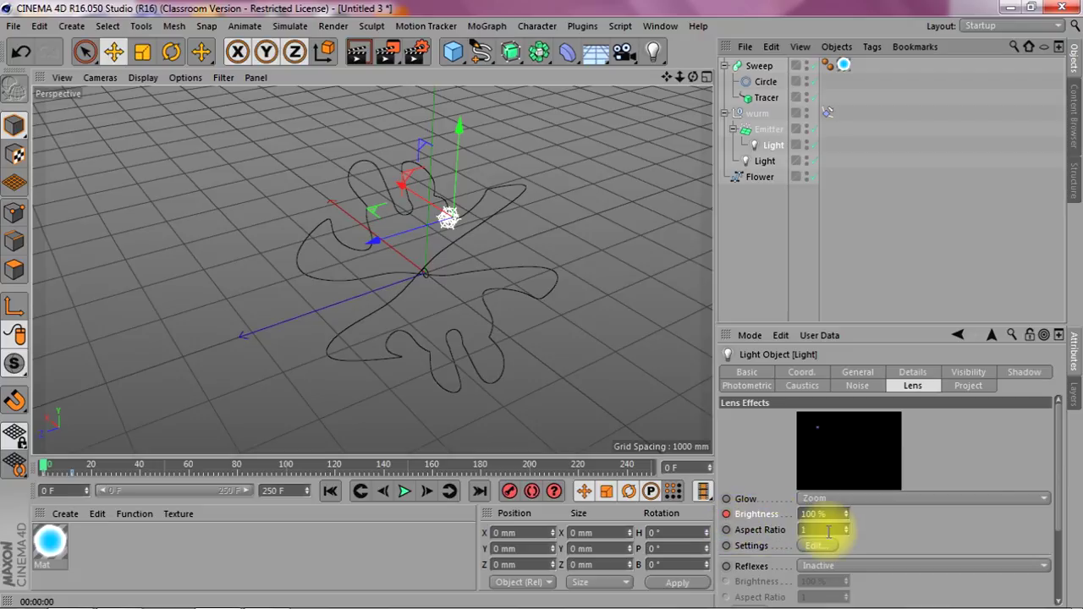
key(shift+F3)
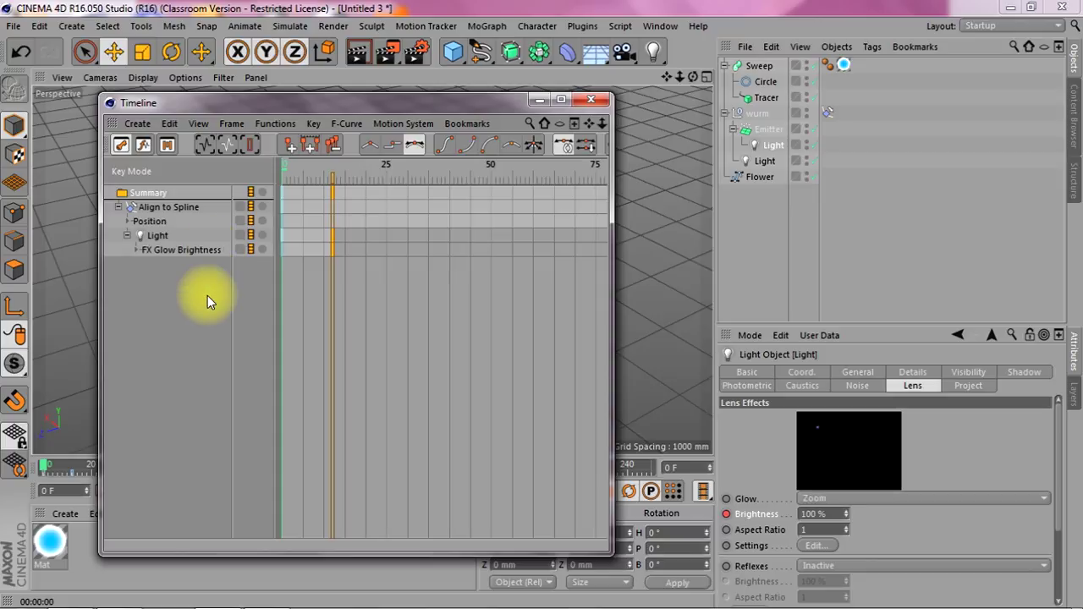
click(186, 250)
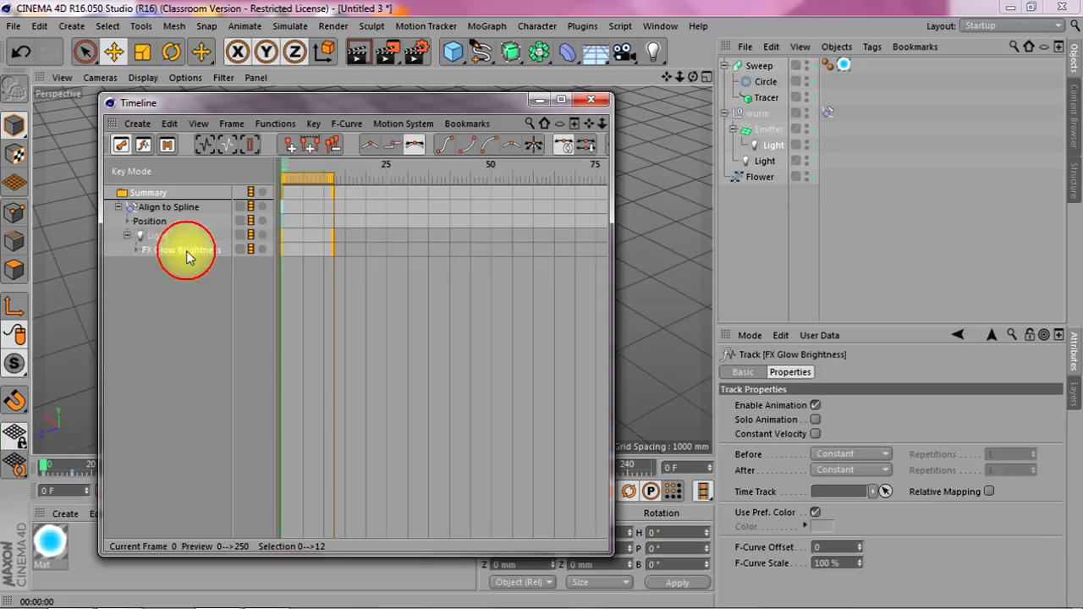
click(334, 252)
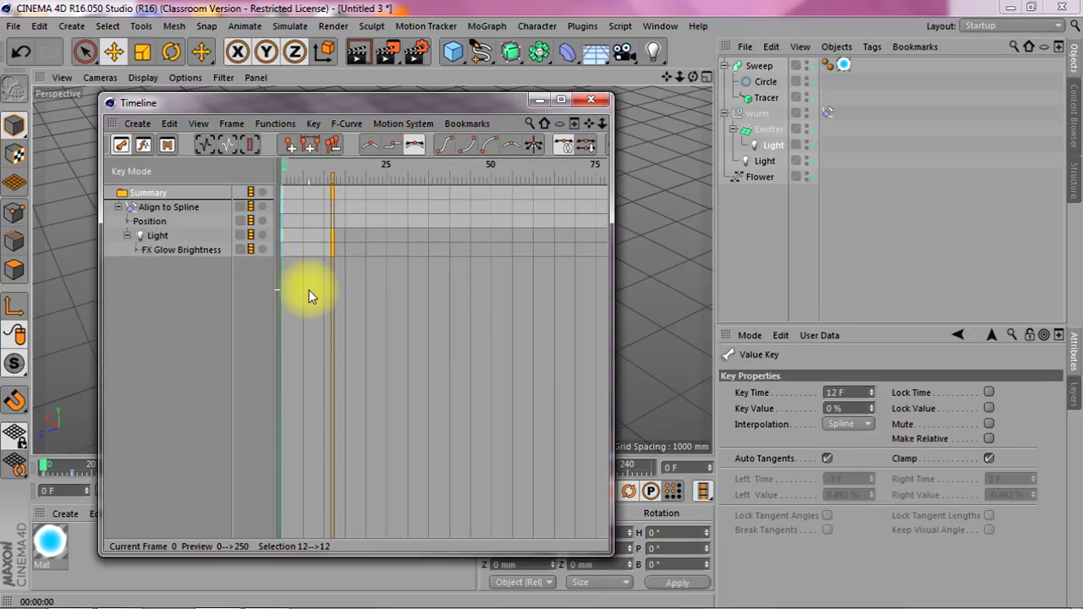
click(591, 100)
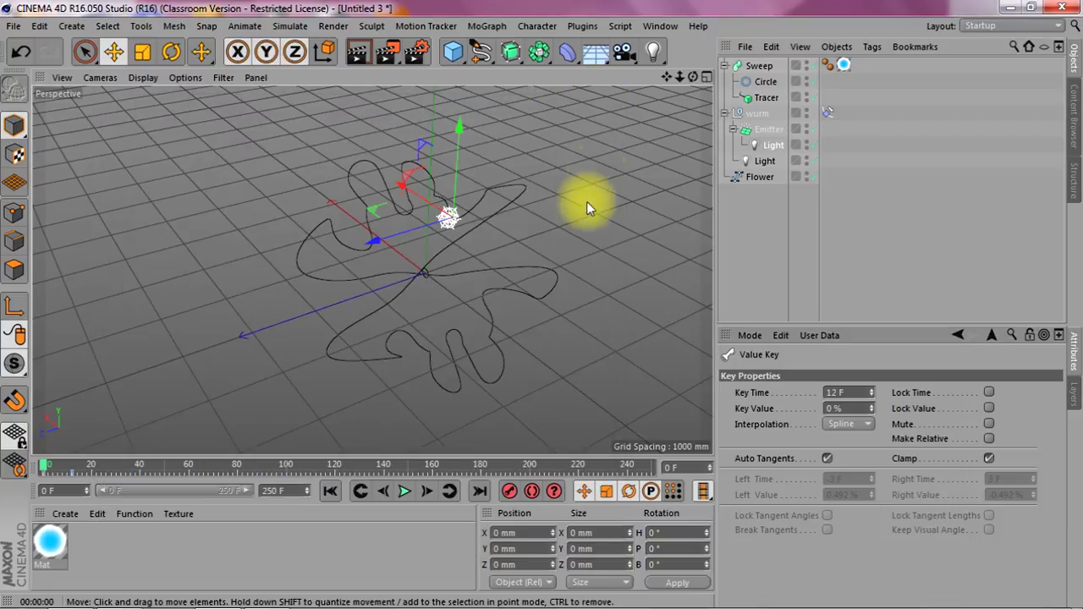
Play to frame 16, render a preview, then show the emitter Light's white colour and 100 % intensity.
click(404, 491)
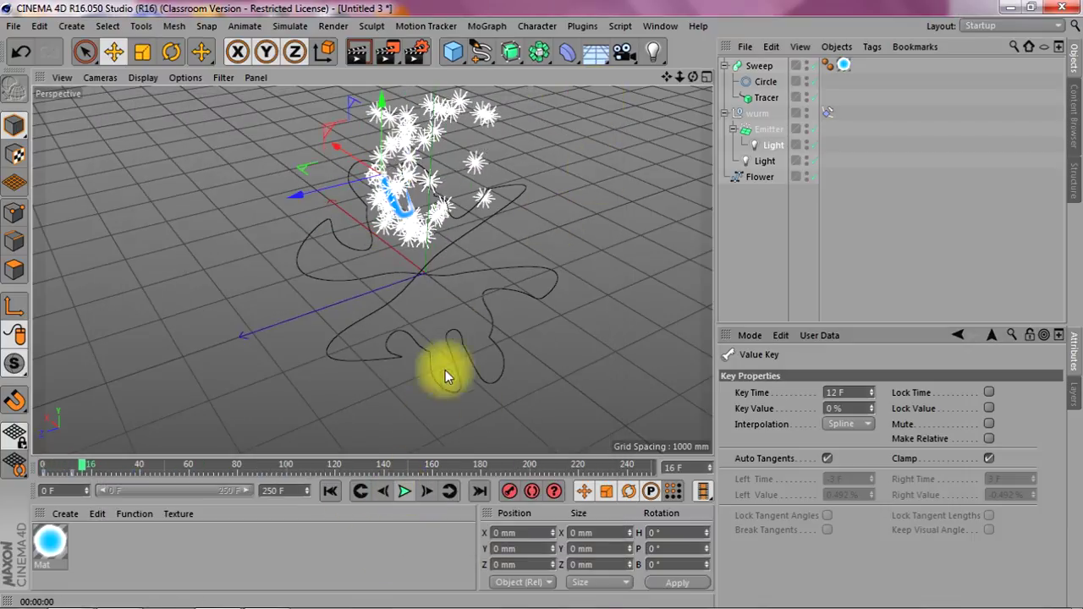
click(359, 55)
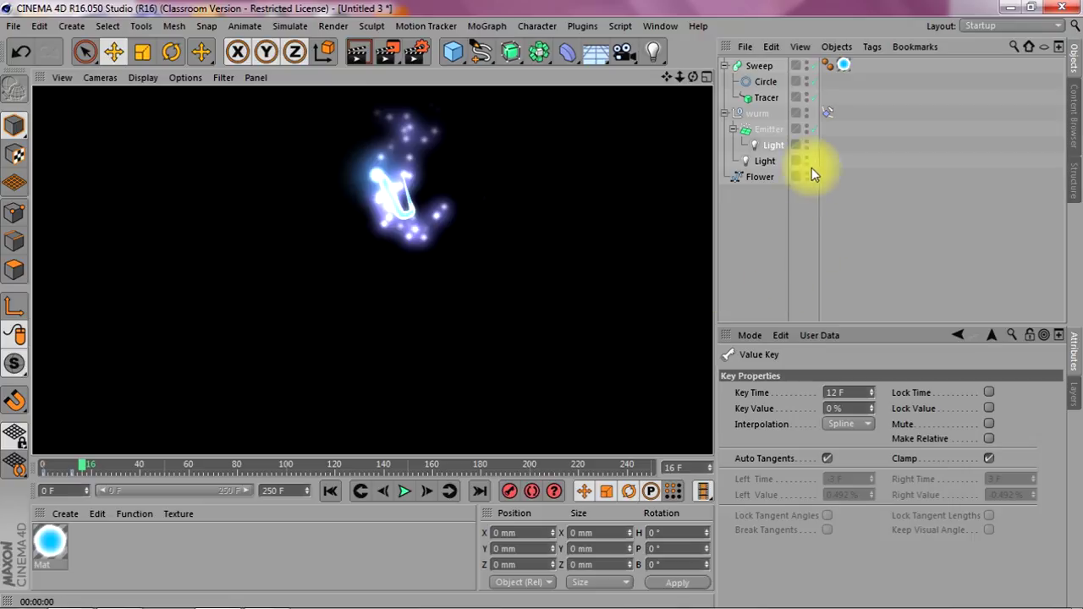
click(770, 160)
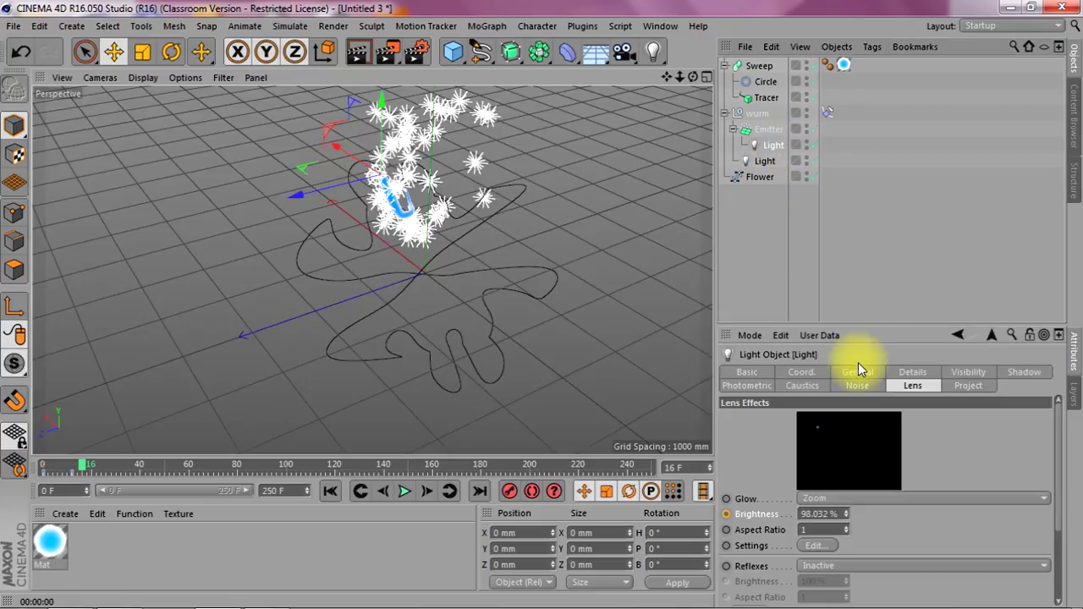
click(857, 372)
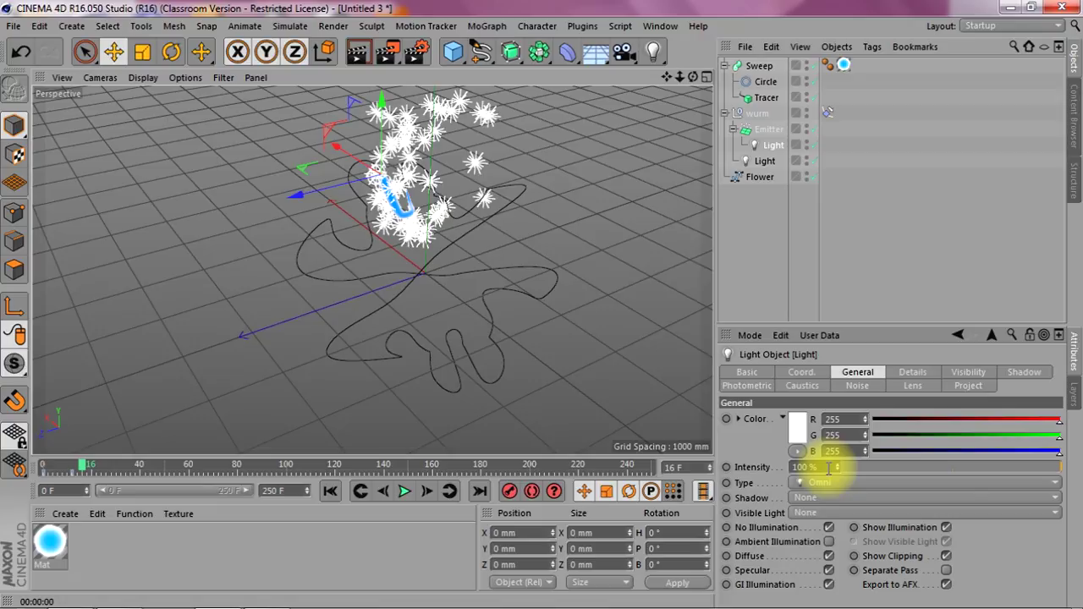
Set the Light's Intensity to 0 % and render a test view.
text(0)
key(Return)
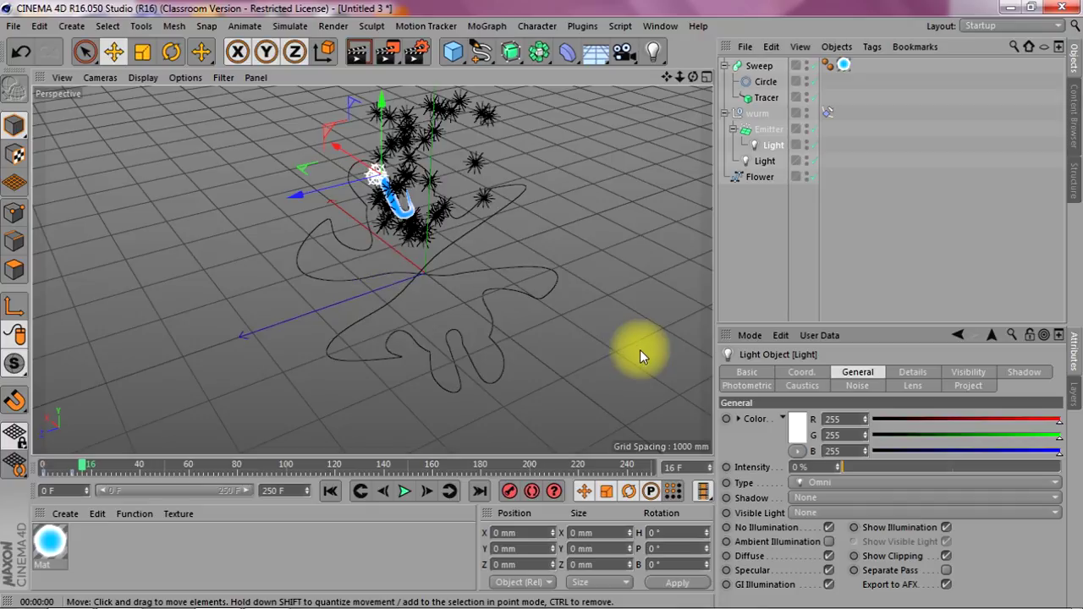
click(358, 52)
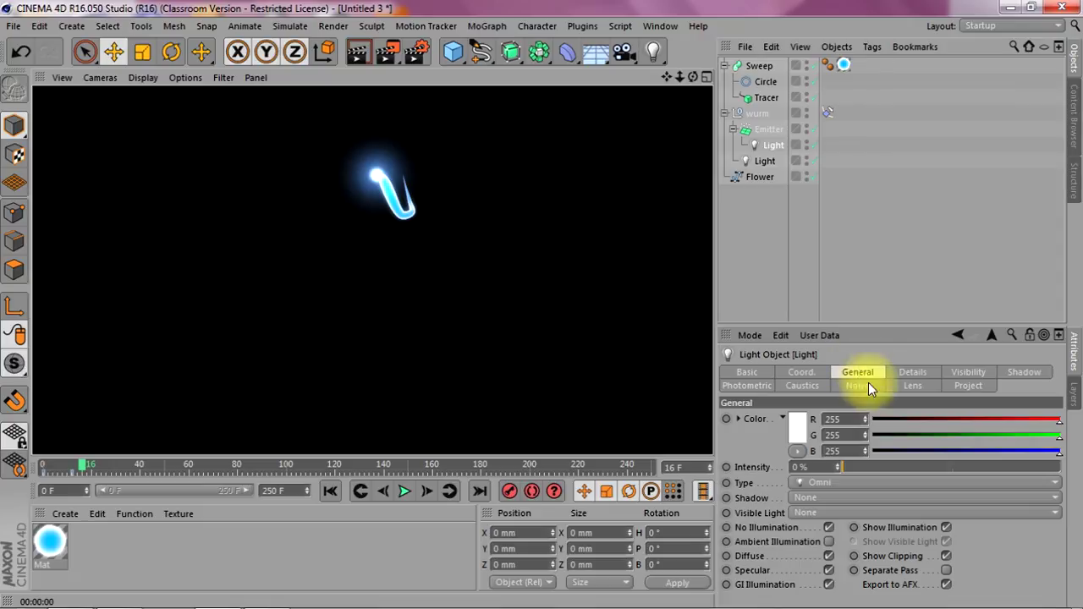
Enlarge the Attributes panel to check the Lens settings, then restore Intensity to 100 %.
click(914, 385)
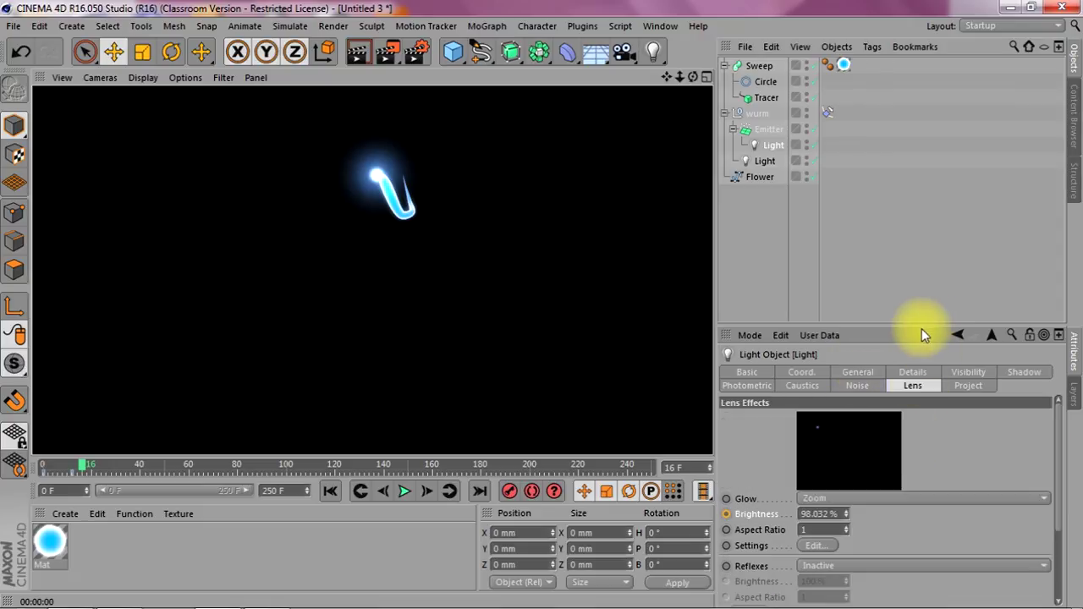
drag(922, 328, 927, 188)
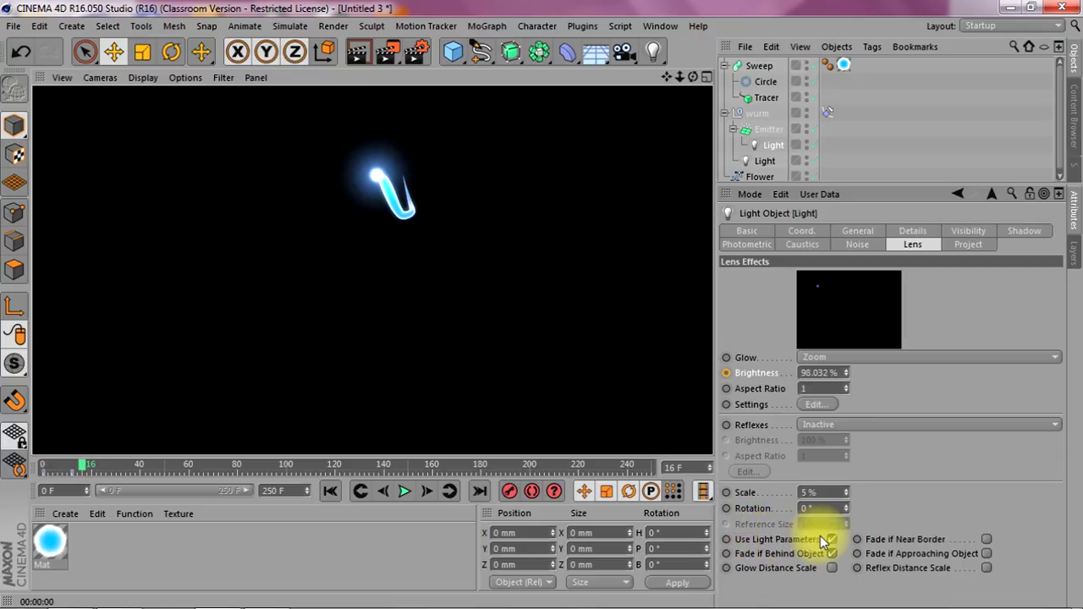
click(855, 229)
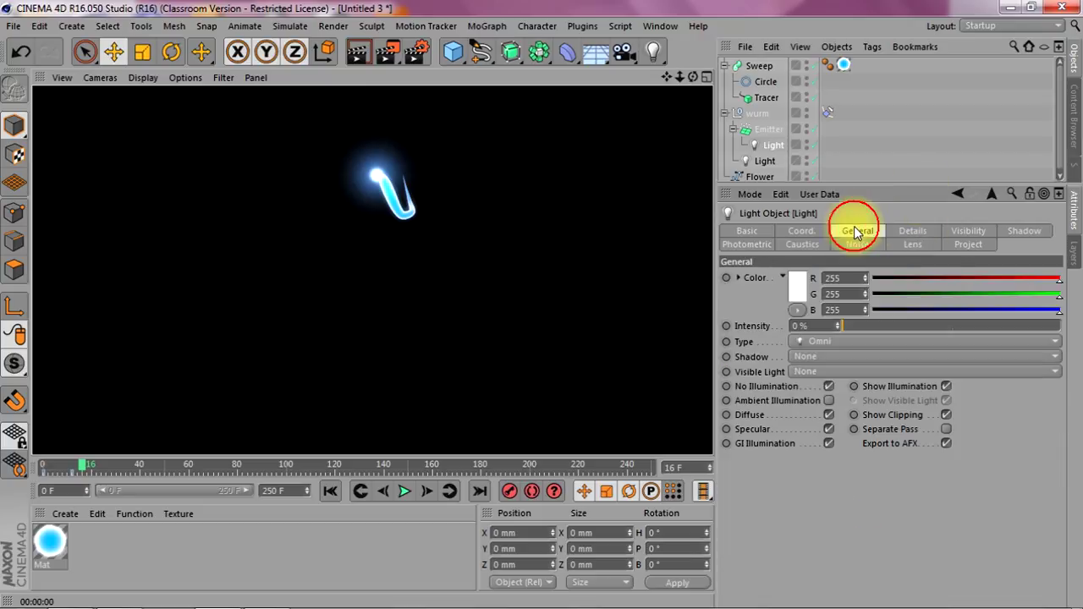
double_click(821, 326)
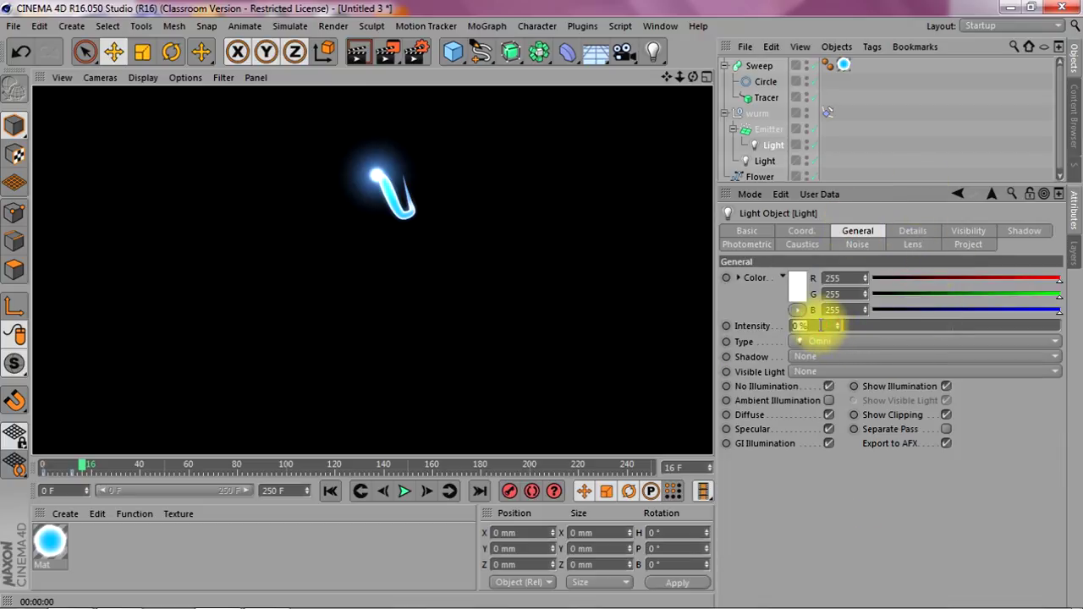
text(100)
key(Return)
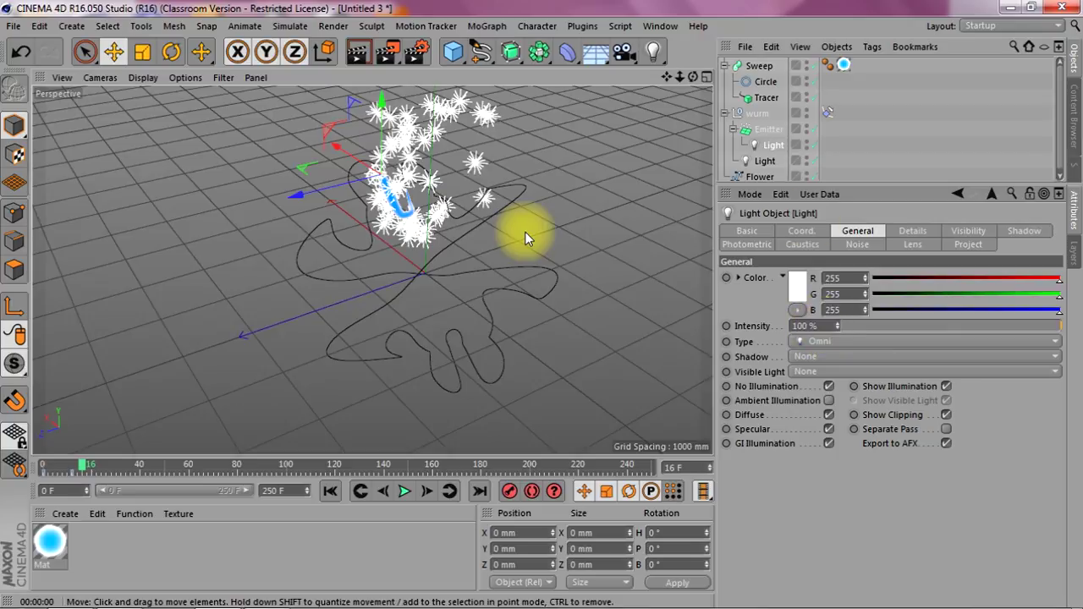
Add a Friction force with Strength 20 and replay the animation from frame 0 to preview it.
click(297, 30)
mouse_move(304, 88)
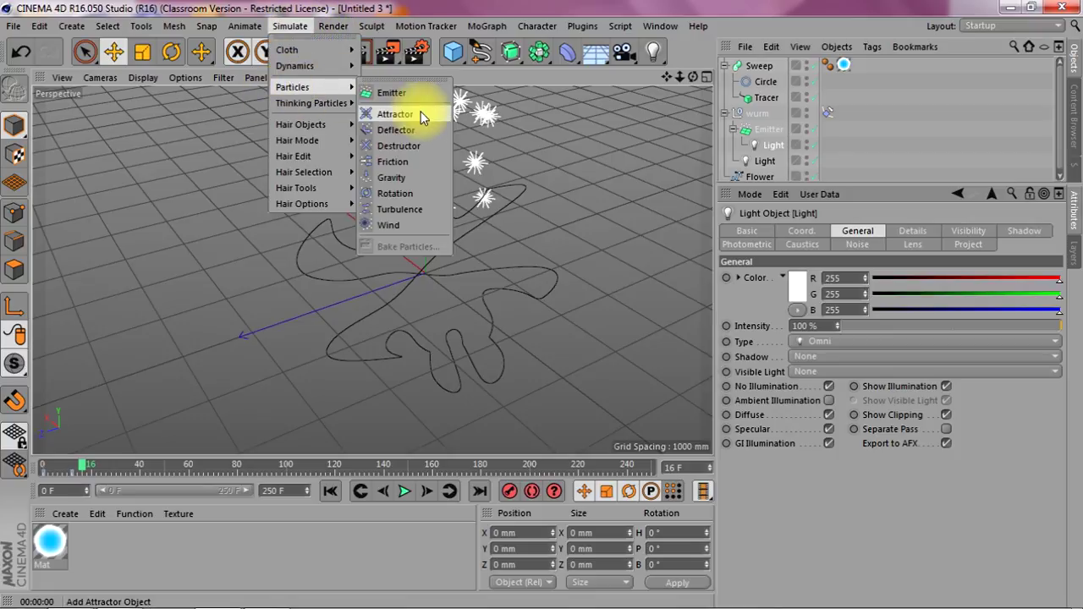
click(398, 161)
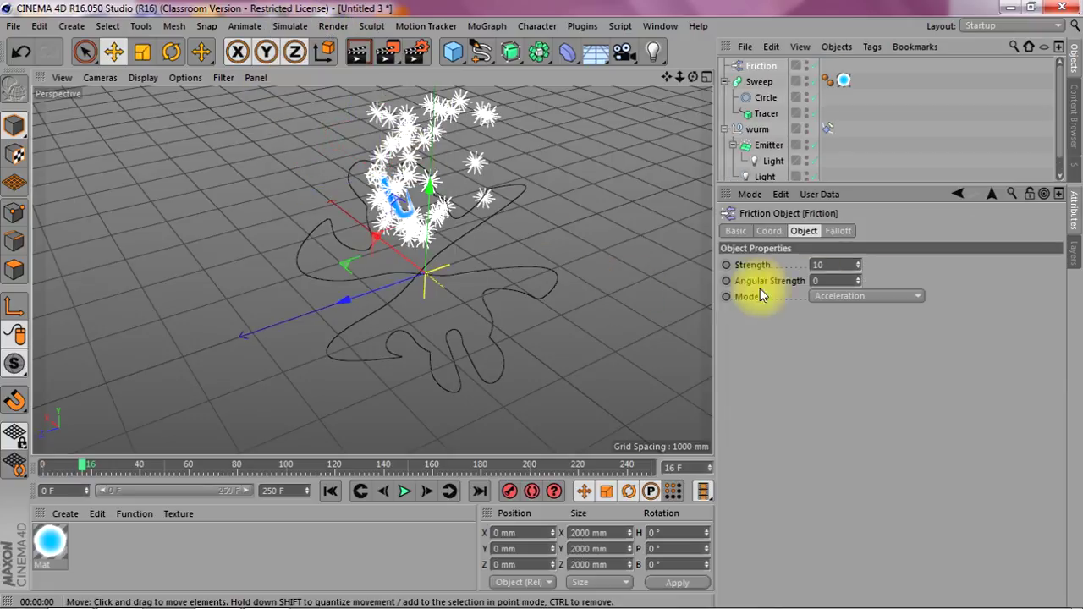
click(330, 491)
click(407, 491)
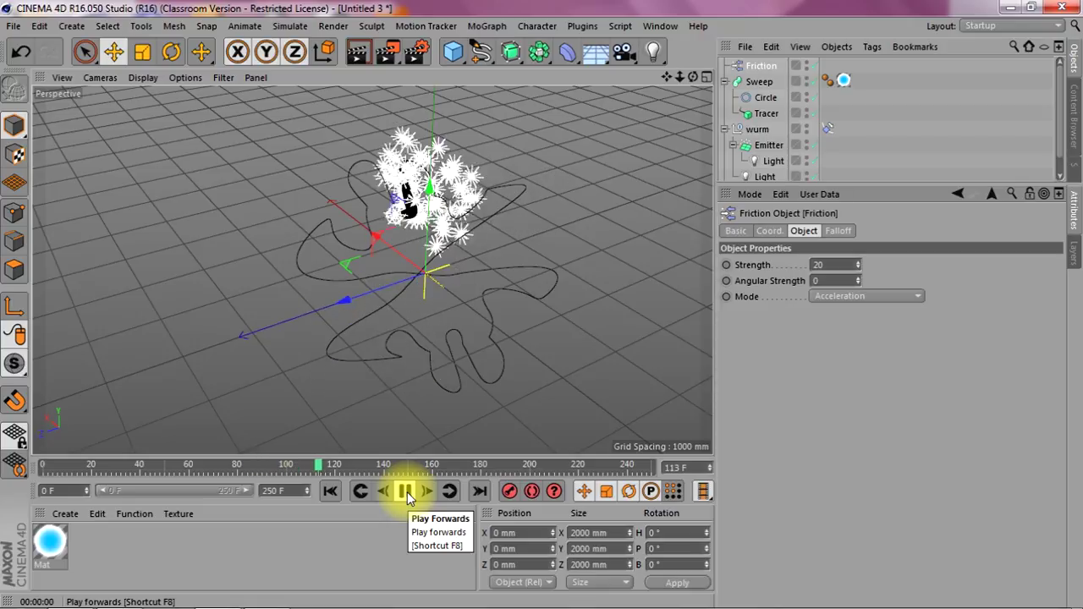
click(407, 492)
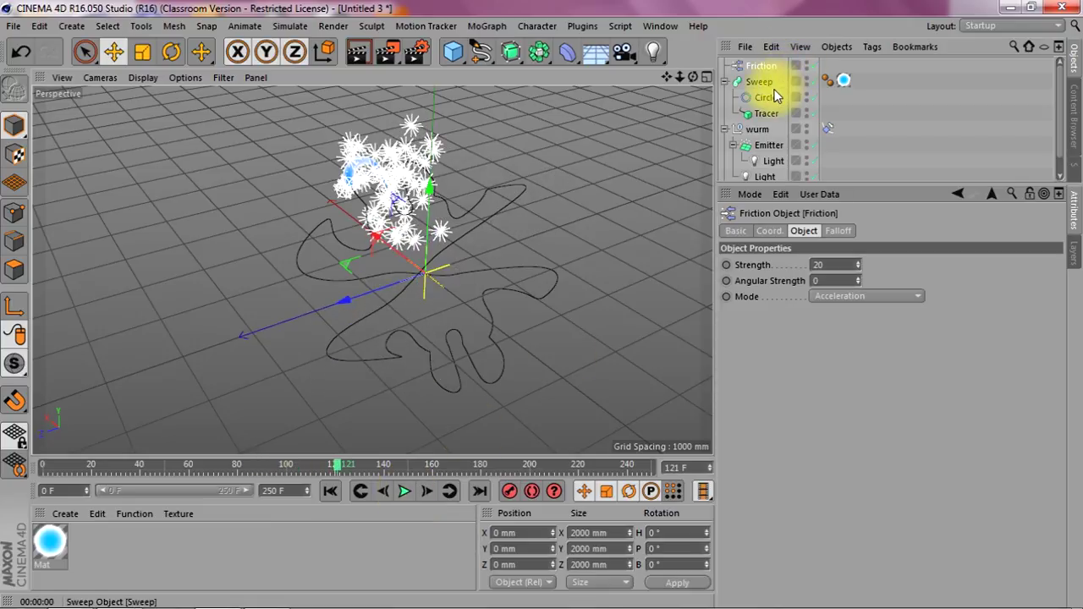
Raise the Emitter's particle Speed to 5000 mm and replay from frame 0.
click(766, 147)
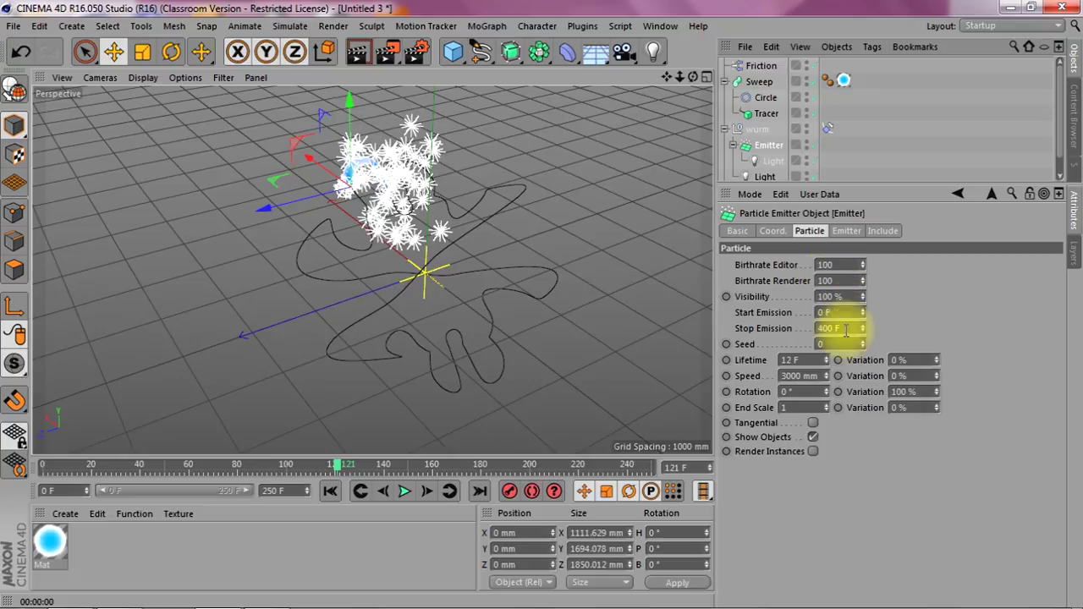
click(800, 377)
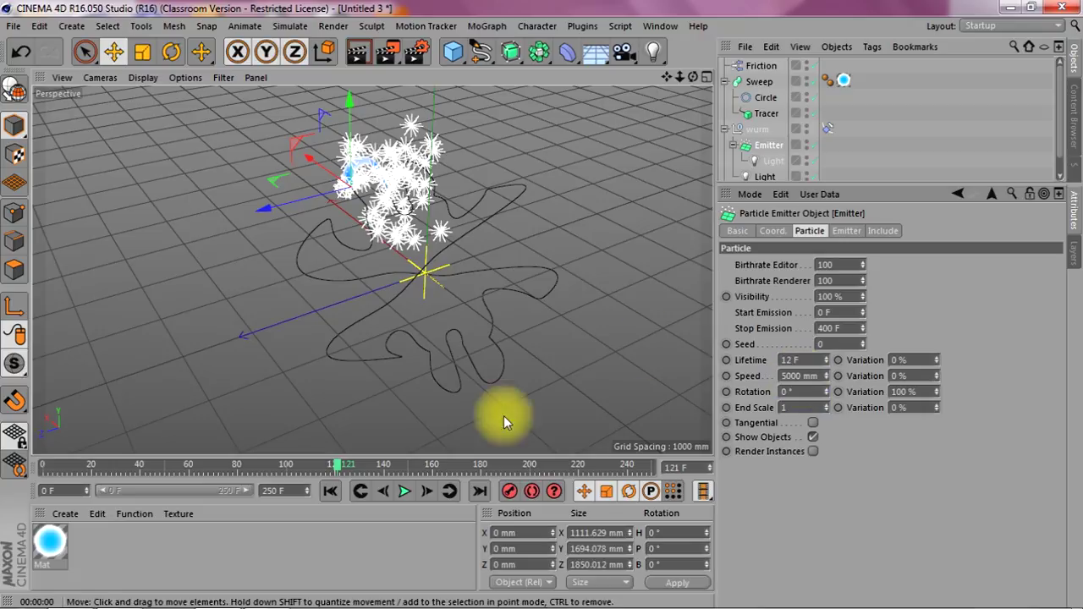
click(330, 491)
click(404, 491)
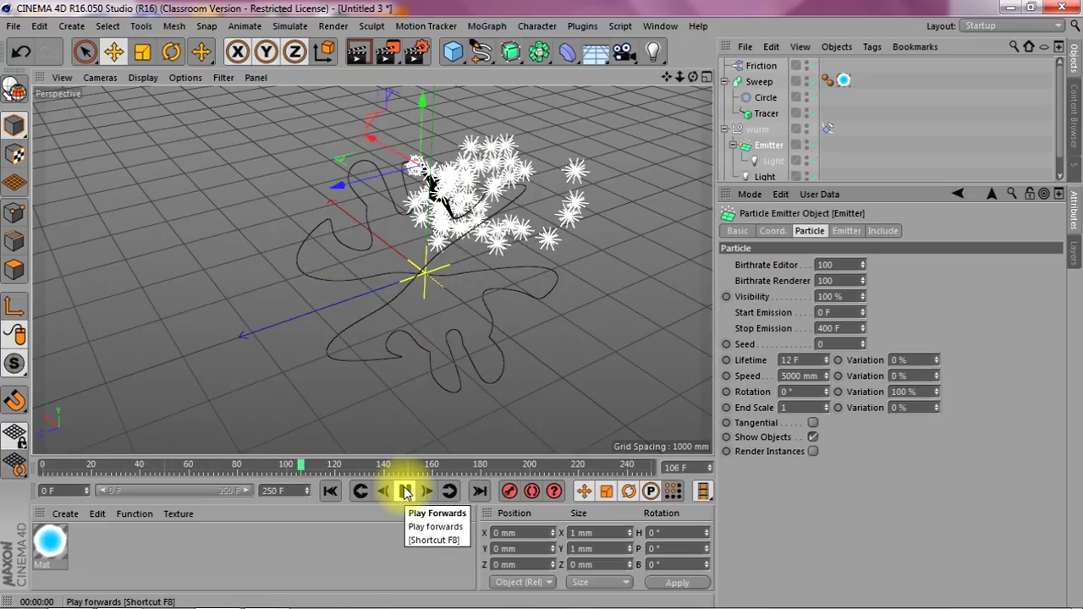
Change the Friction Strength to 30, then pause playback and rewind to frame 0.
click(757, 65)
double_click(834, 265)
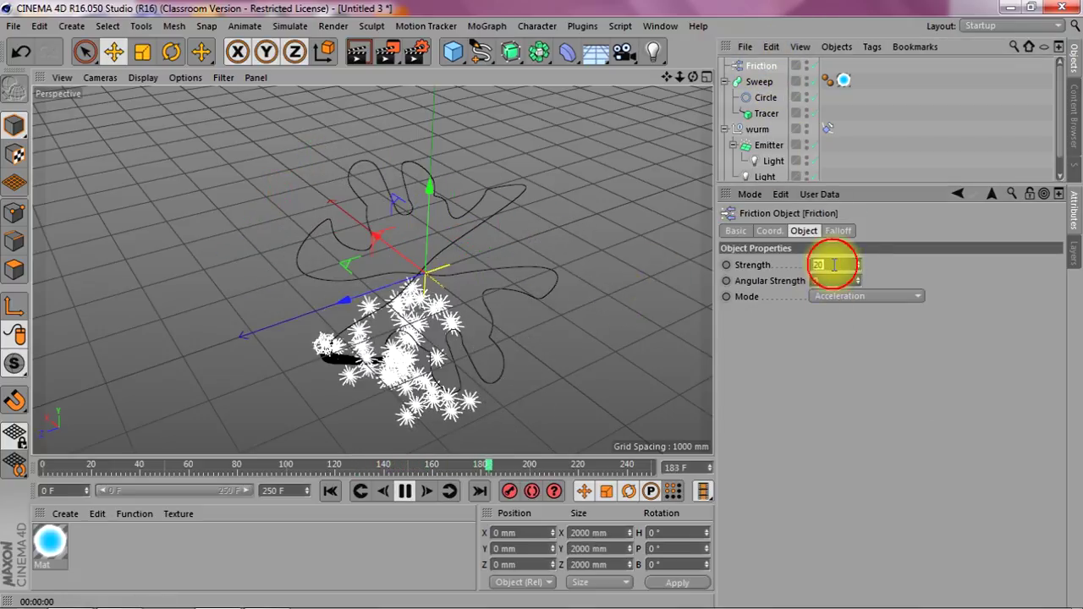
text(30)
key(Return)
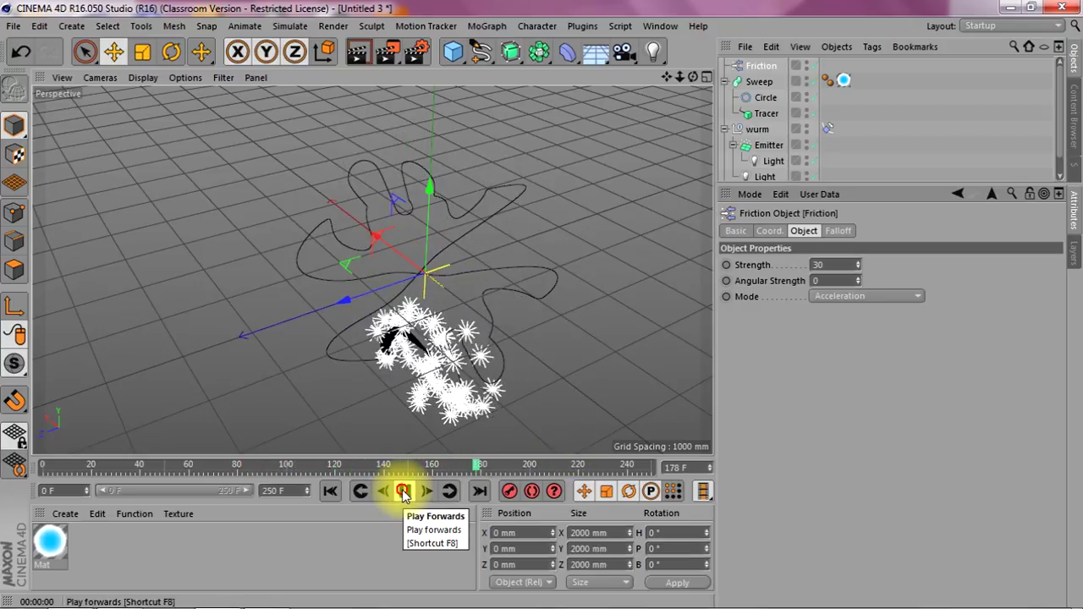
click(405, 492)
click(339, 491)
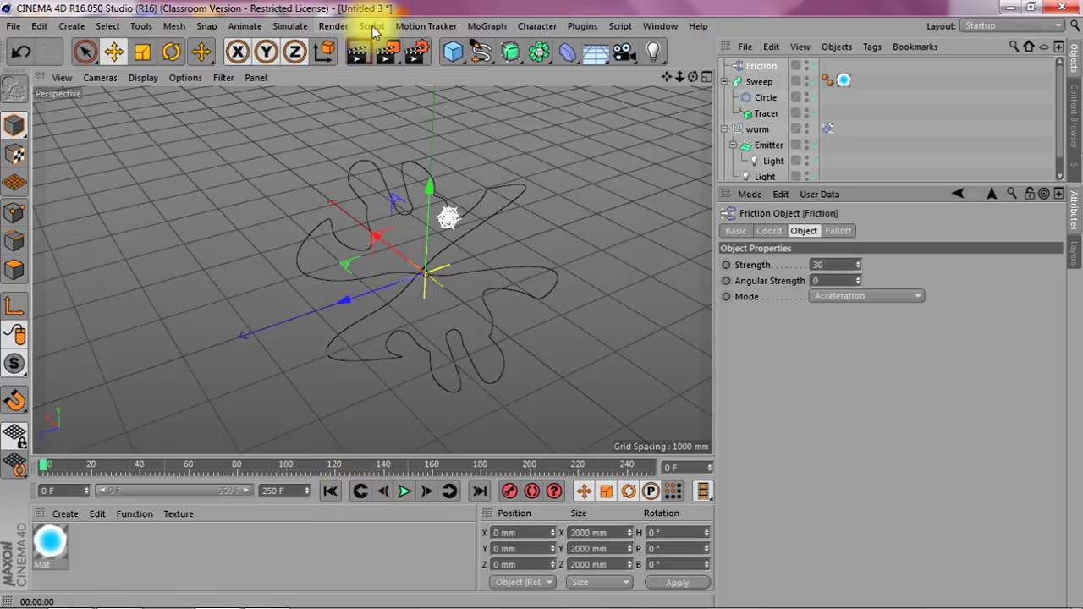
Add a Turbulence force from Simulate > Particles and play the animation.
click(289, 26)
mouse_move(312, 103)
mouse_move(349, 86)
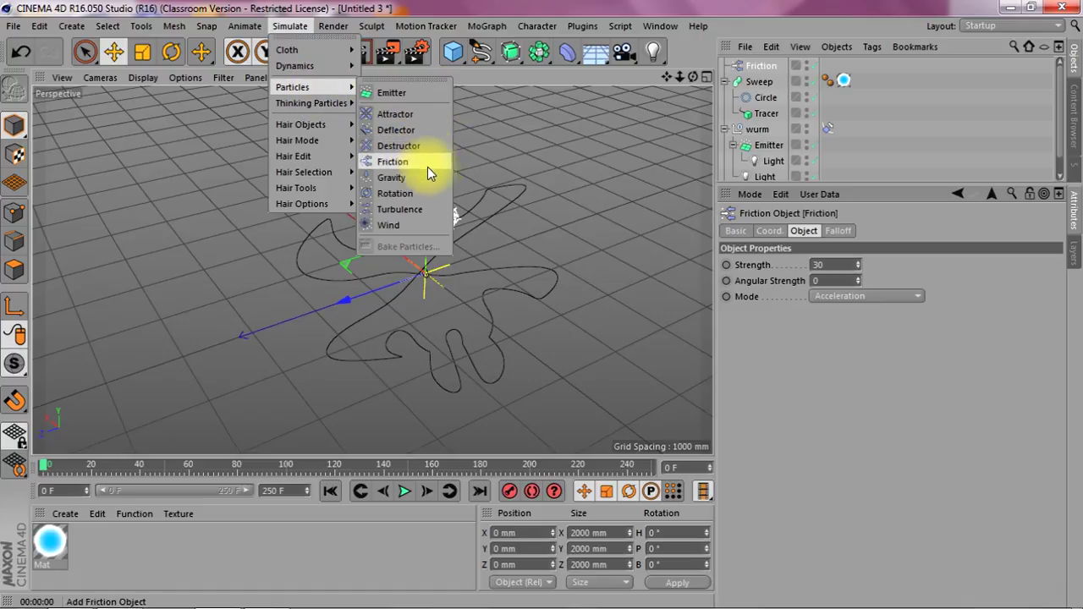
click(418, 208)
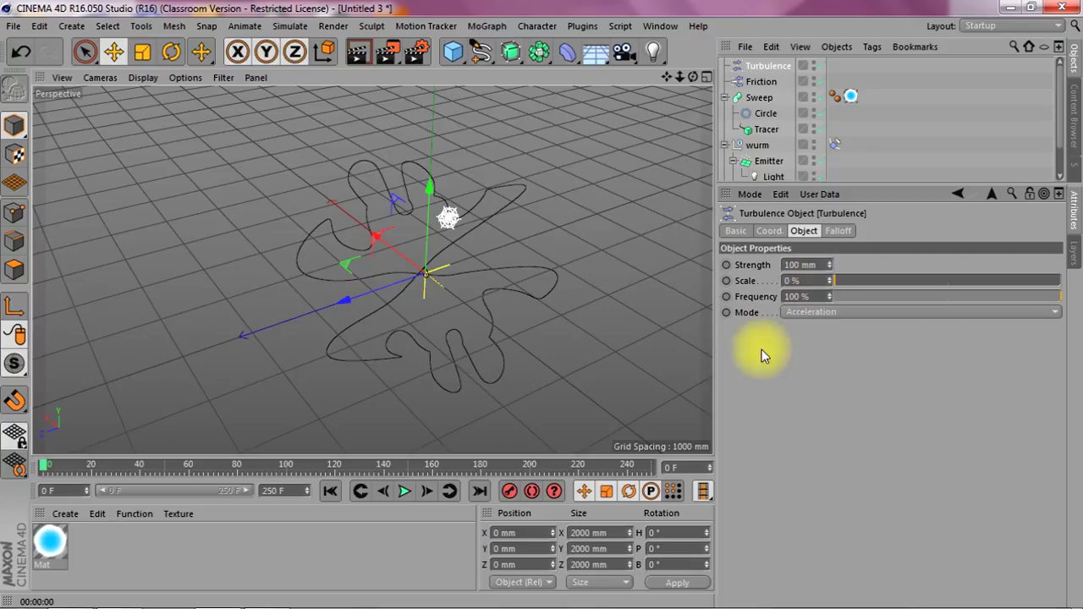
click(405, 491)
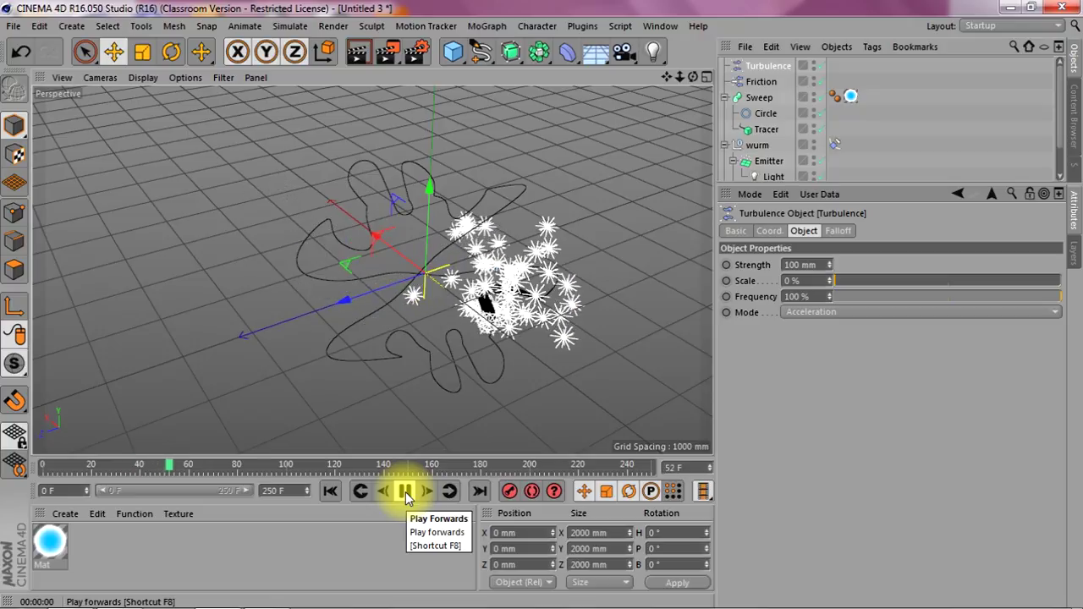
Set the Turbulence Scale to 100% and Strength to 300 mm, then pause and rewind to frame 0.
click(810, 279)
text(100)
key(Return)
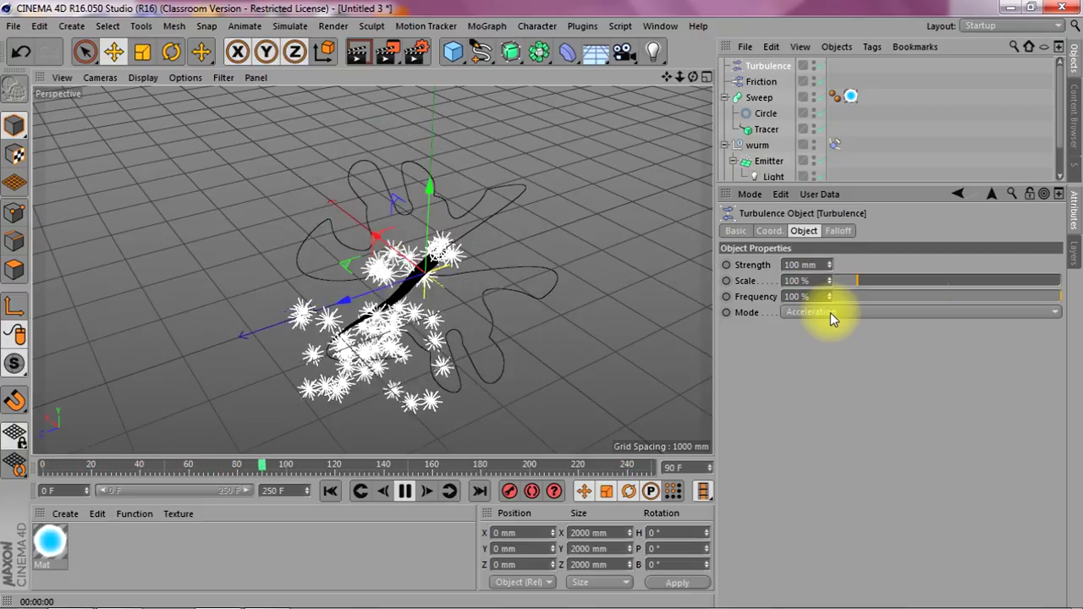
click(800, 266)
text(300)
key(Return)
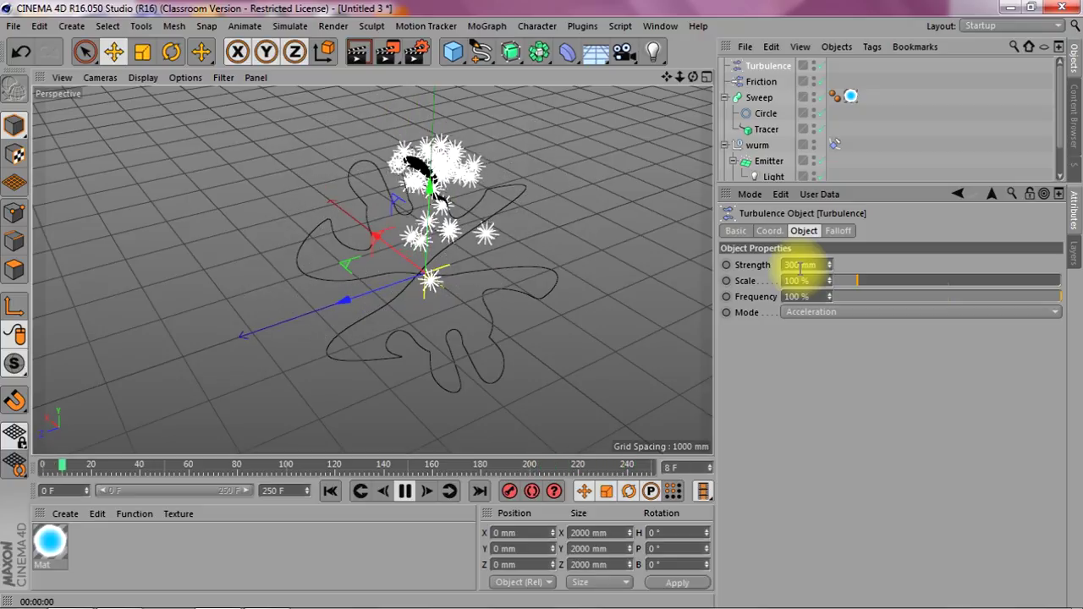
click(405, 492)
click(330, 491)
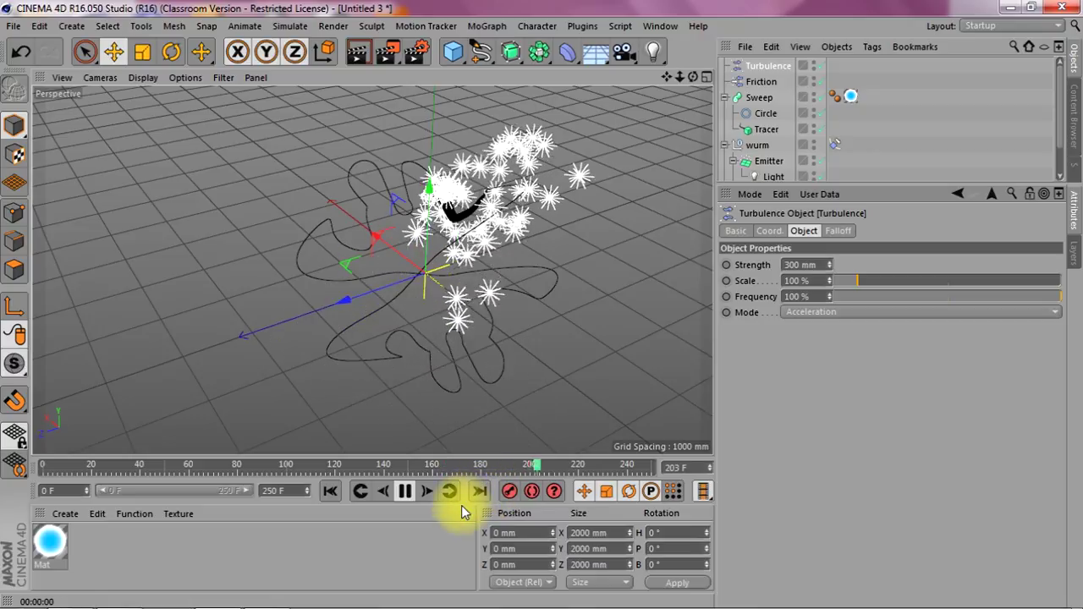
click(406, 492)
click(330, 491)
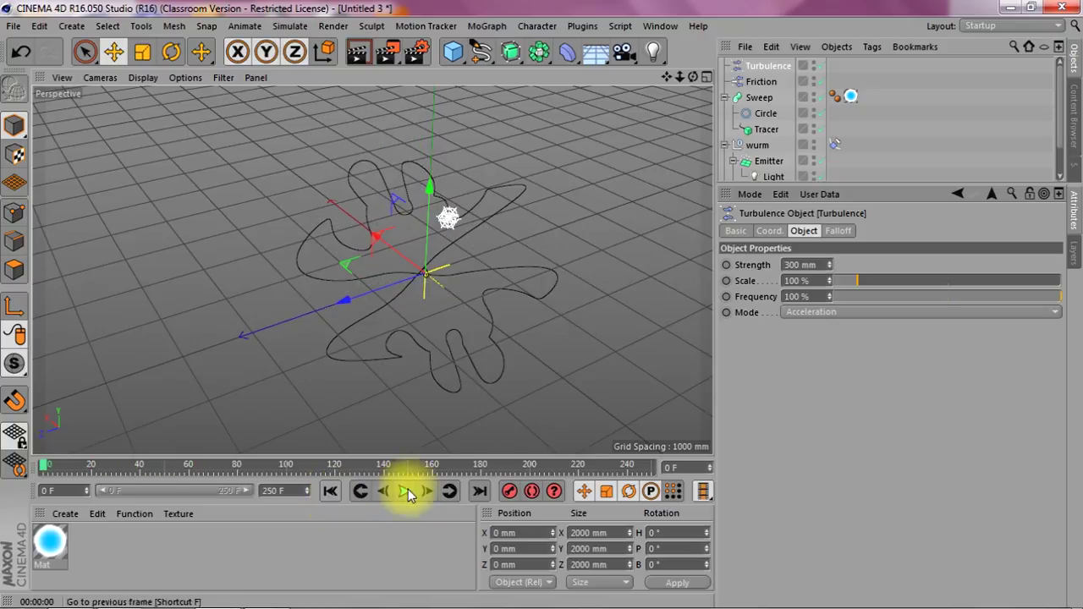
click(407, 492)
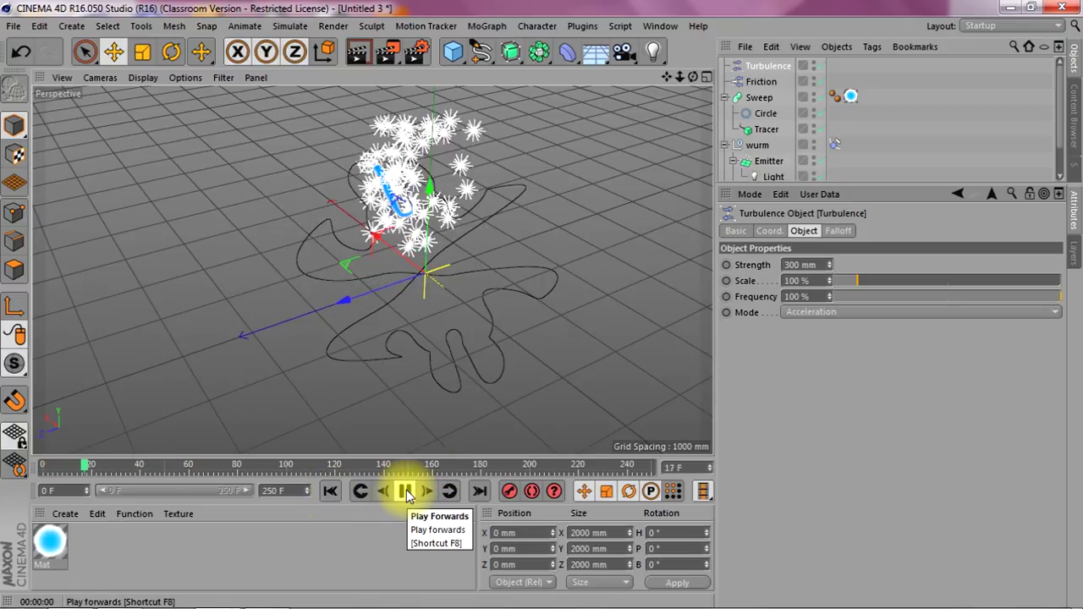
click(404, 493)
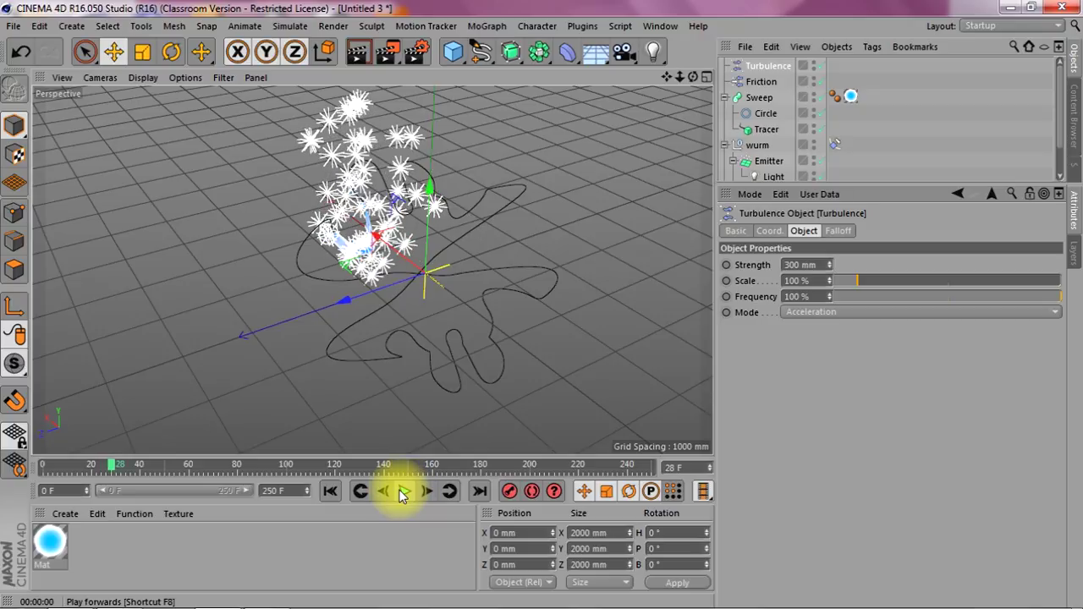